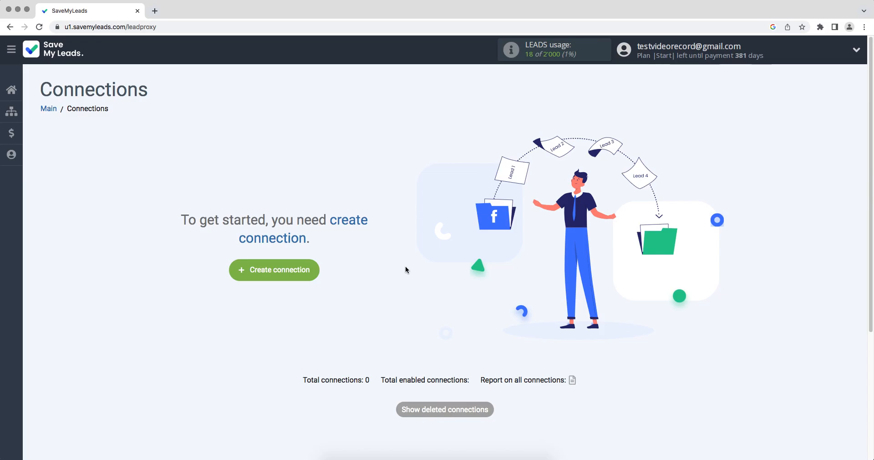
# Step: Create a new connection from Google Lead Form and browse the list of destination services
pyautogui.click(245, 271)
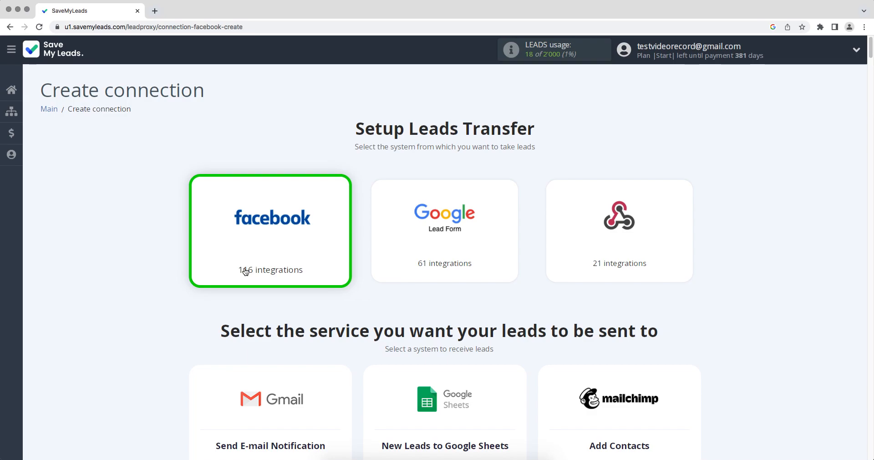
pyautogui.click(407, 254)
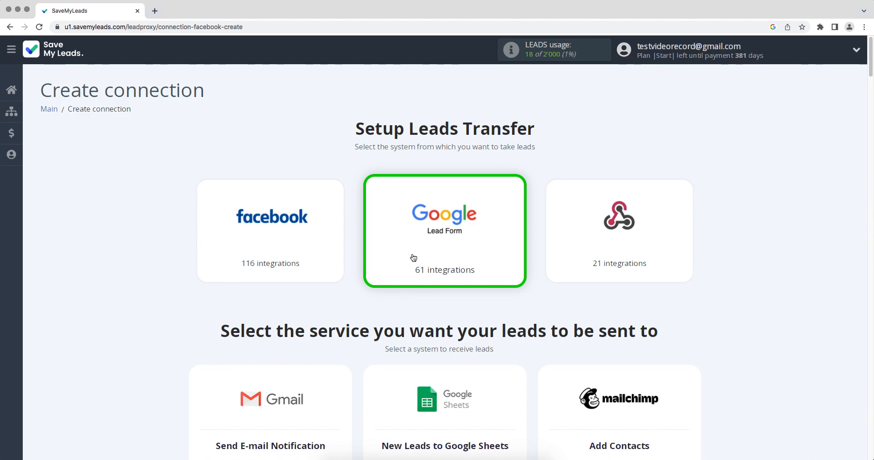
pyautogui.scroll(-12, 413, 257)
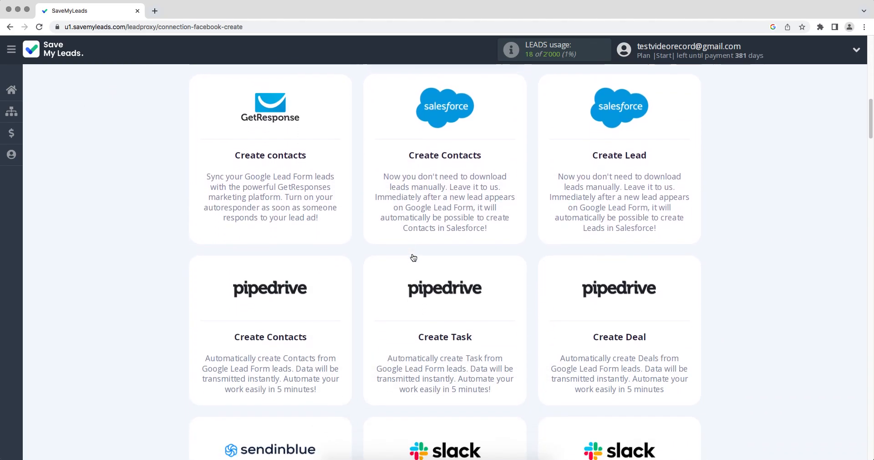
pyautogui.scroll(-13, 413, 257)
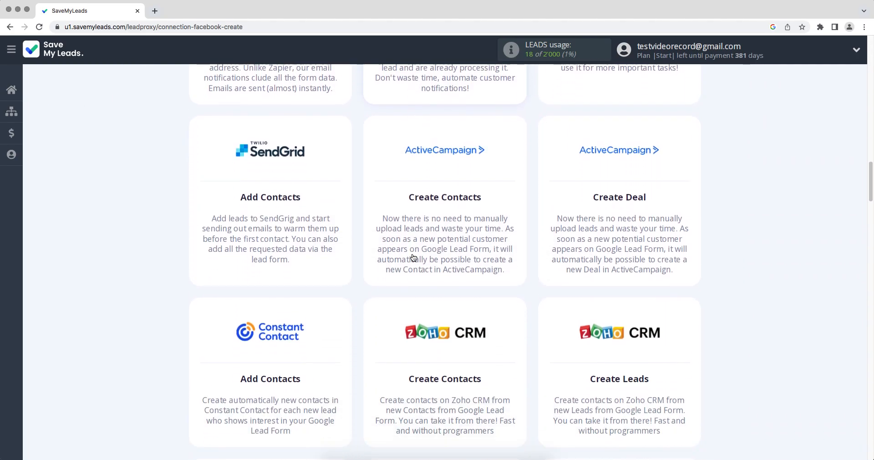
pyautogui.scroll(-11, 413, 258)
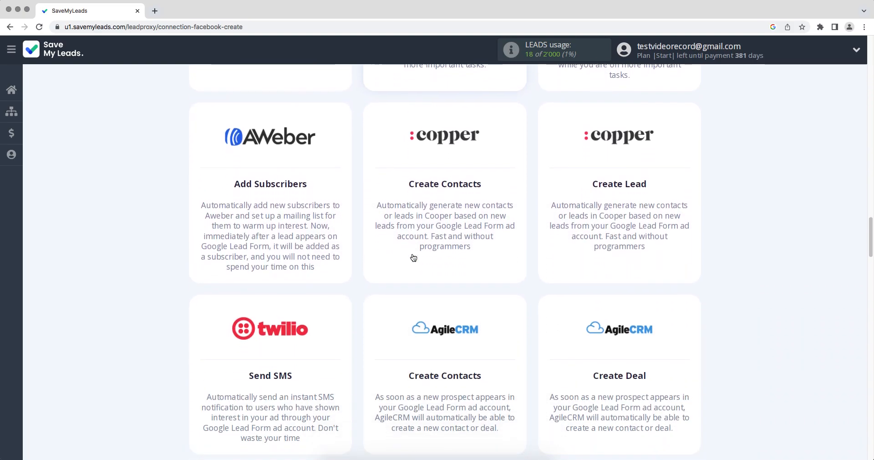
pyautogui.scroll(-13, 413, 258)
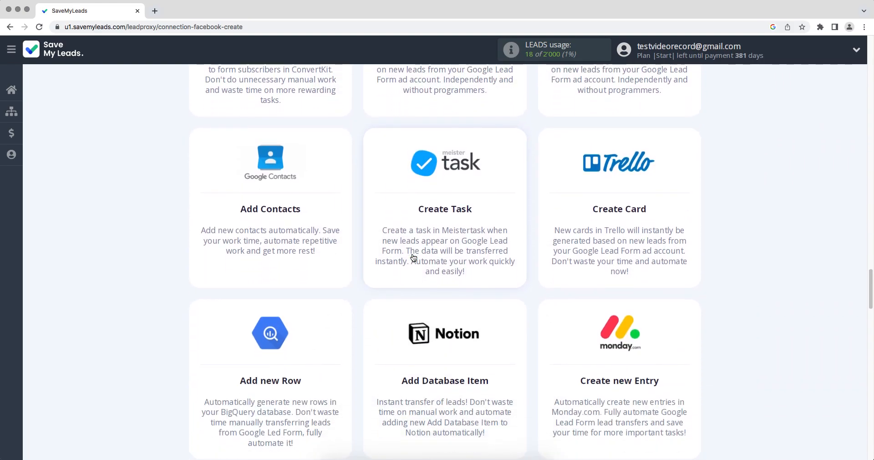
pyautogui.scroll(-11, 413, 257)
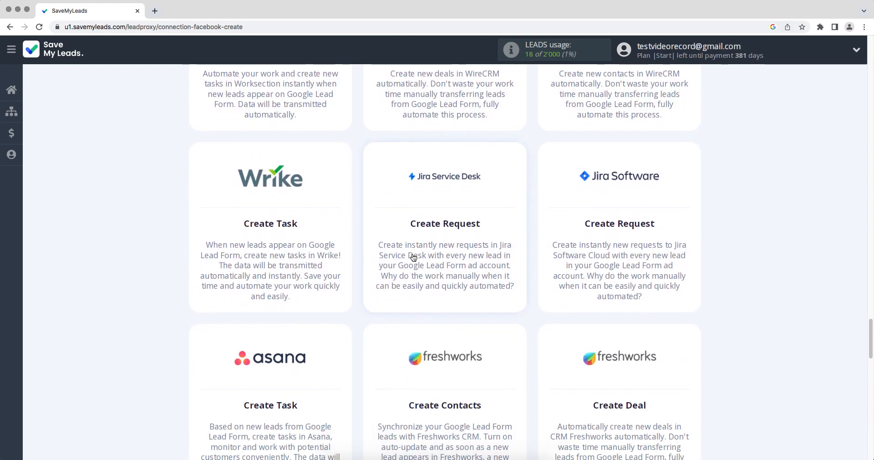
pyautogui.scroll(-9, 413, 258)
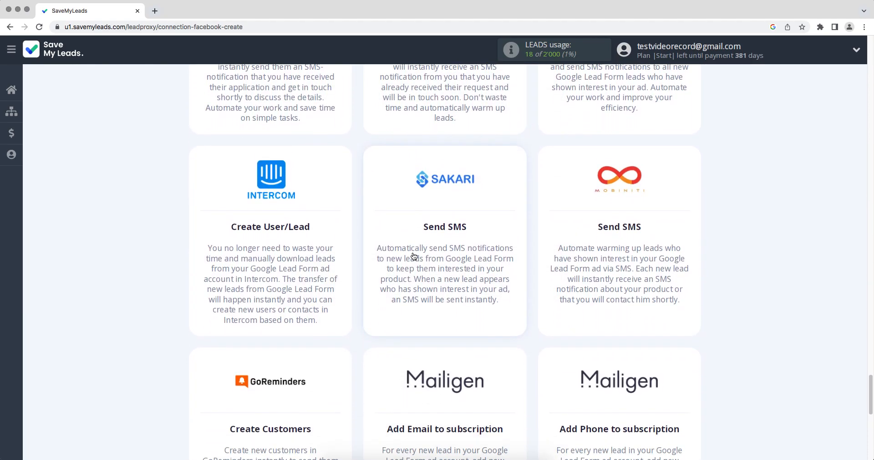
pyautogui.scroll(8, 414, 255)
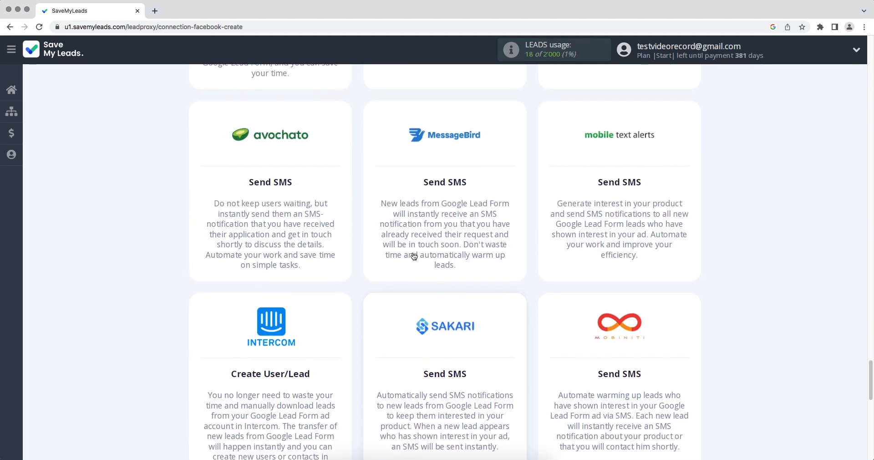
# Step: Choose Asana Create Task as the destination and connect a Google Lead Form account
pyautogui.click(272, 153)
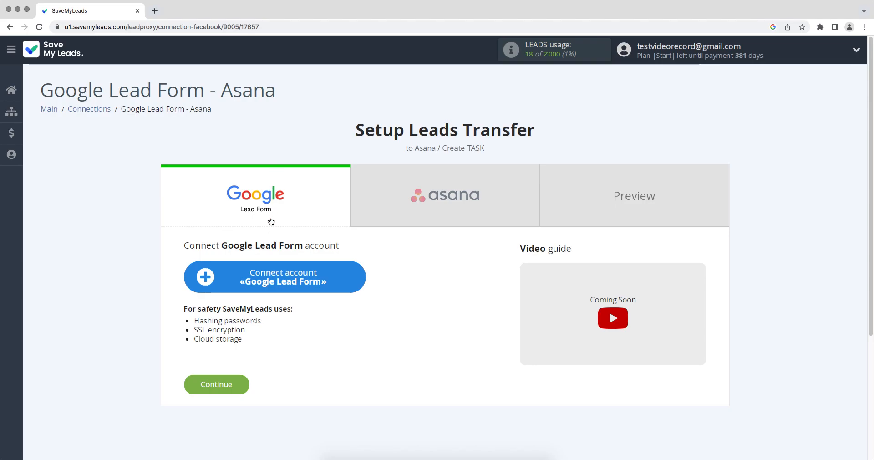
pyautogui.click(268, 273)
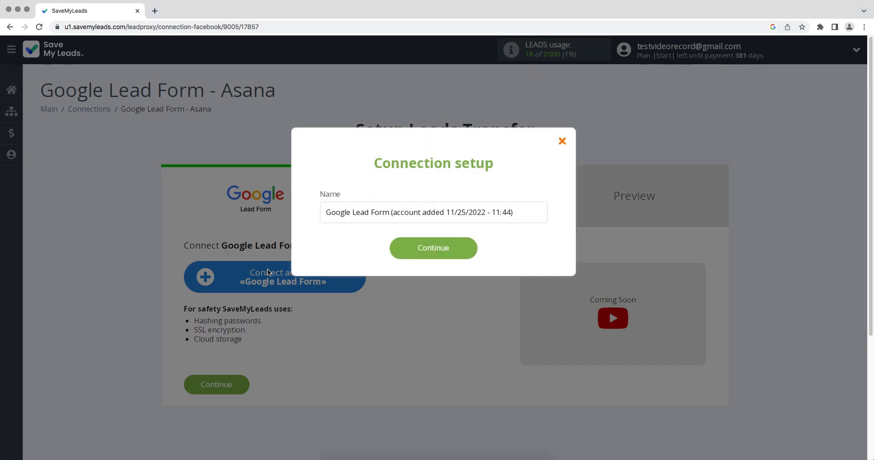
pyautogui.click(405, 248)
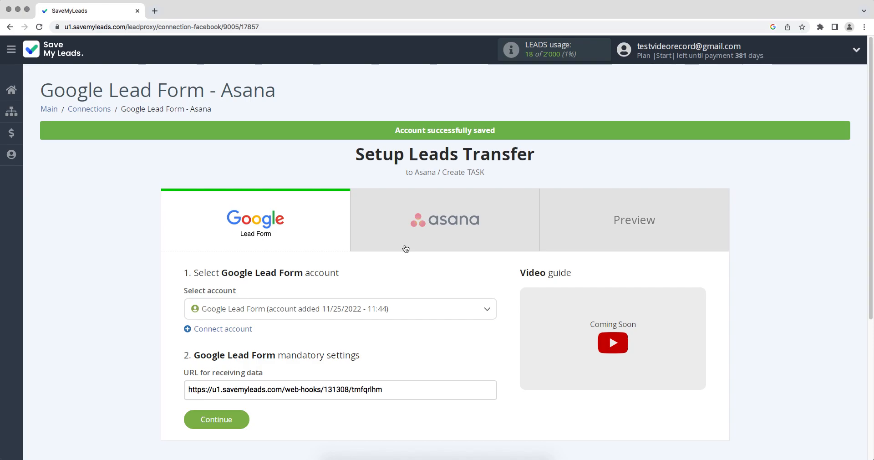
pyautogui.click(389, 308)
pyautogui.click(390, 351)
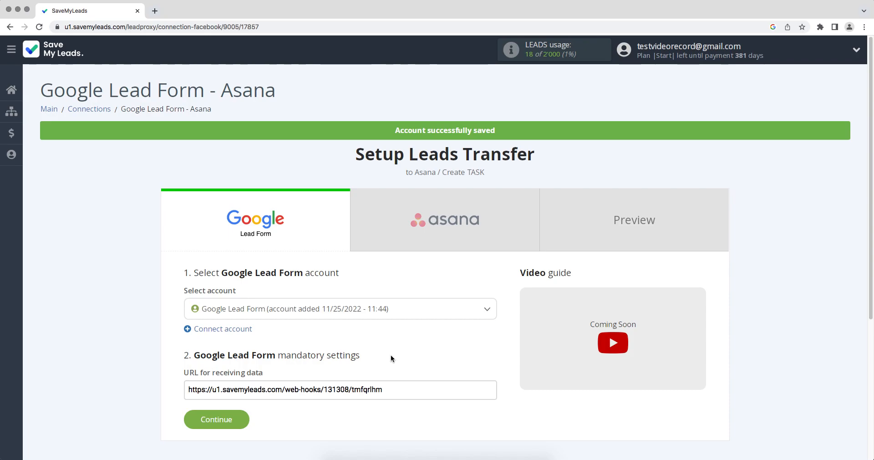
# Step: Copy the webhook URL for receiving Google Lead Form data
pyautogui.moveTo(392, 389); pyautogui.dragTo(187, 389)
pyautogui.rightClick(202, 390)
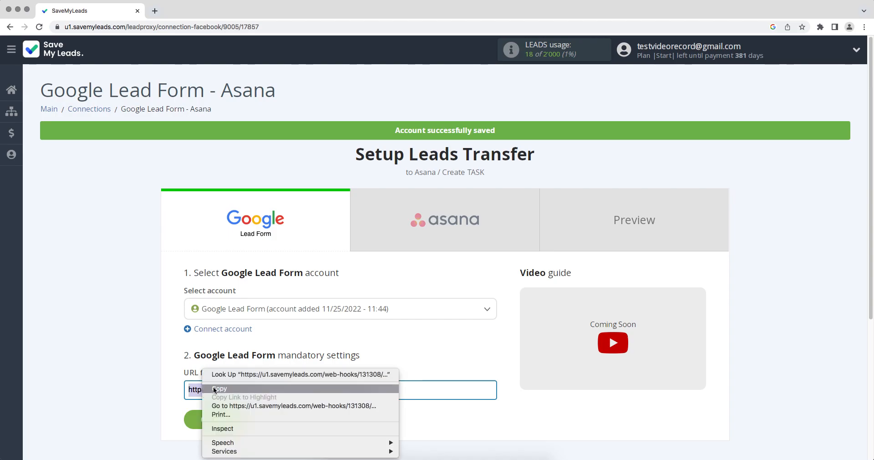
pyautogui.click(220, 388)
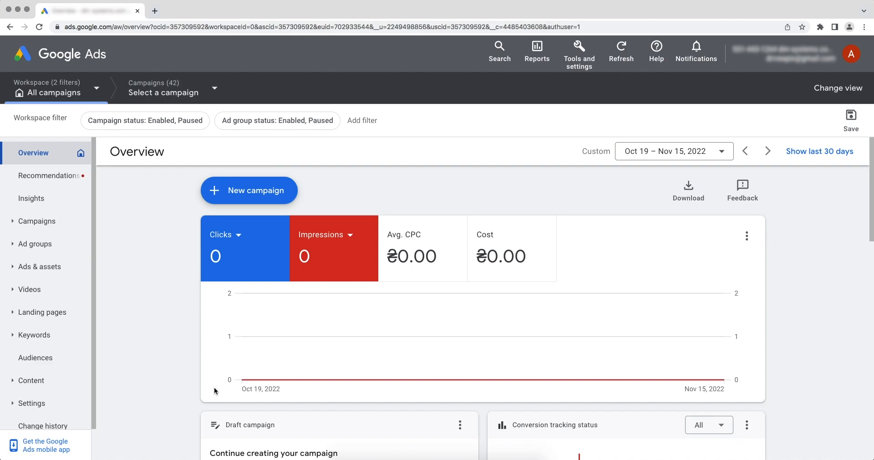
# Step: Open the 'Google Lead Form' asset under Ads & assets > Assets and expand Other data integration options
pyautogui.click(57, 268)
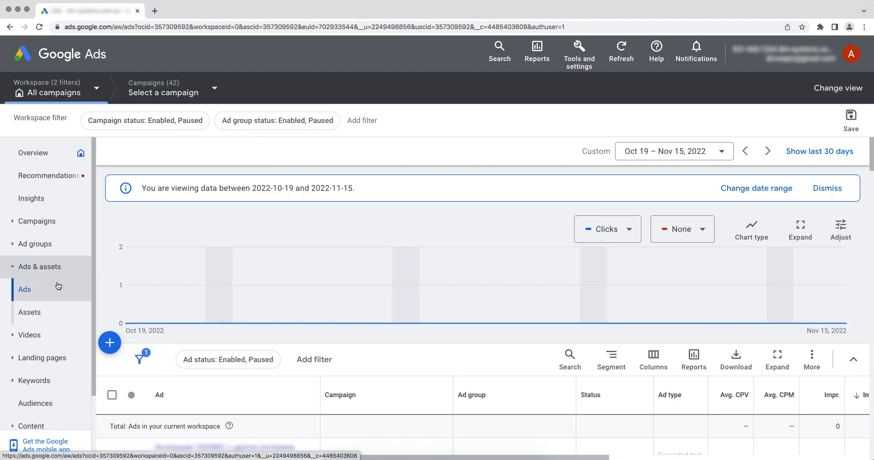
pyautogui.click(52, 316)
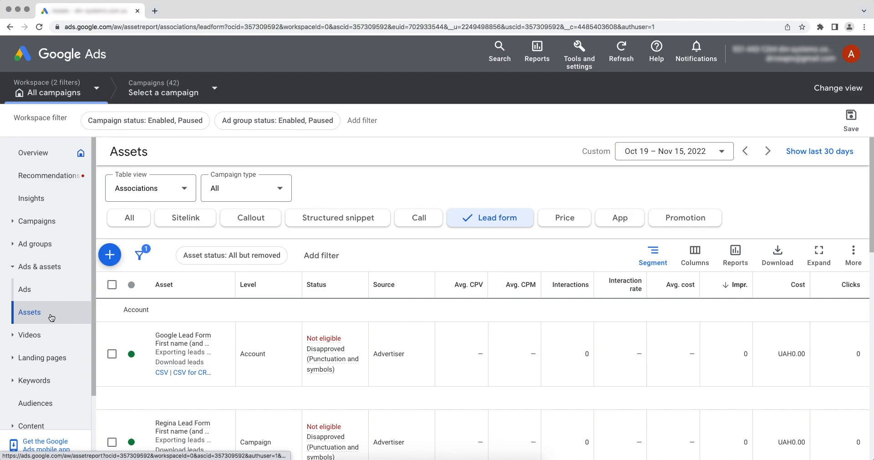
pyautogui.click(153, 340)
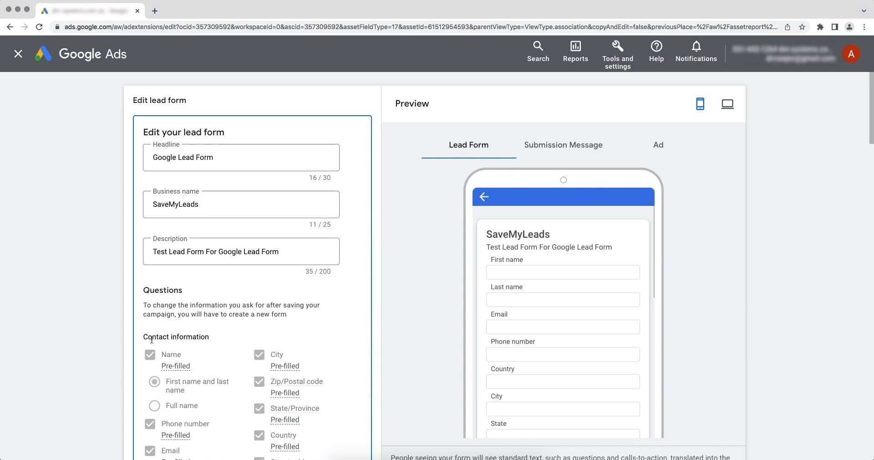
pyautogui.scroll(-15, 151, 339)
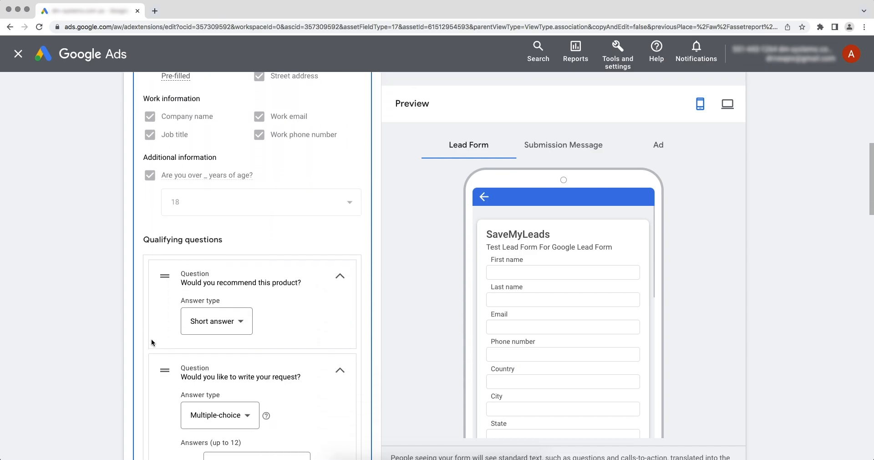
pyautogui.scroll(-15, 151, 342)
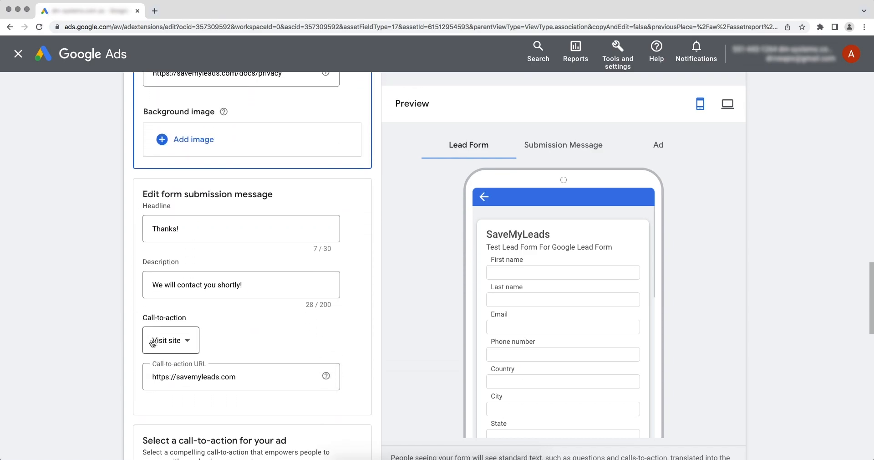
pyautogui.scroll(-10, 151, 341)
pyautogui.click(143, 388)
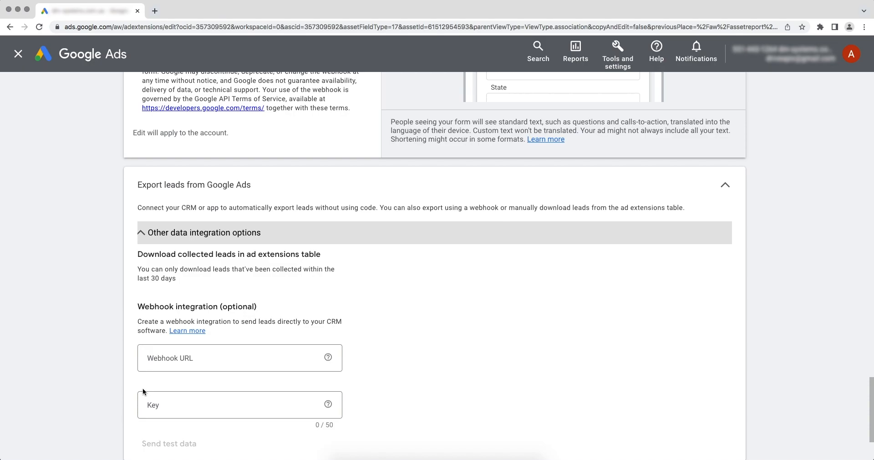
# Step: Paste the SaveMyLeads webhook URL into Webhook URL and its trailing key into the Key field
pyautogui.click(191, 358)
pyautogui.rightClick(190, 359)
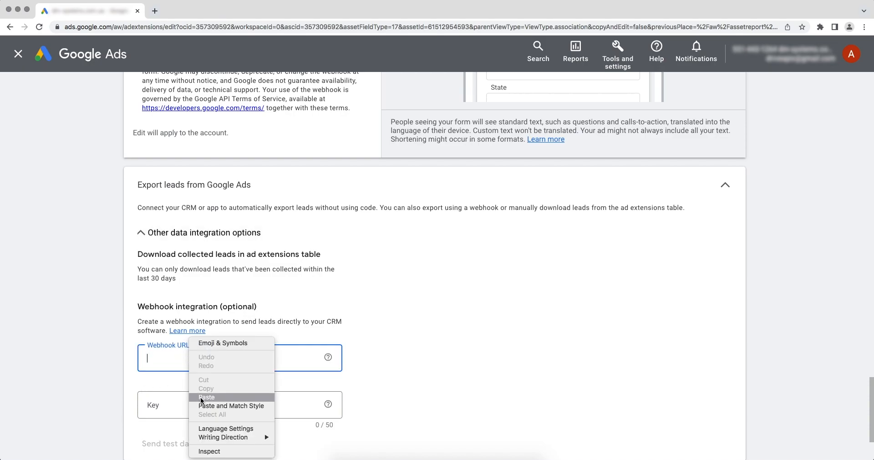
pyautogui.click(201, 397)
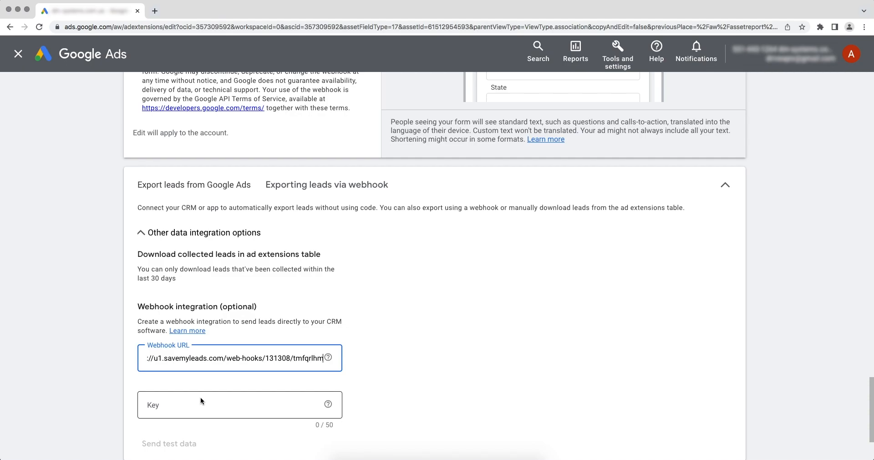
pyautogui.moveTo(294, 359); pyautogui.dragTo(324, 360)
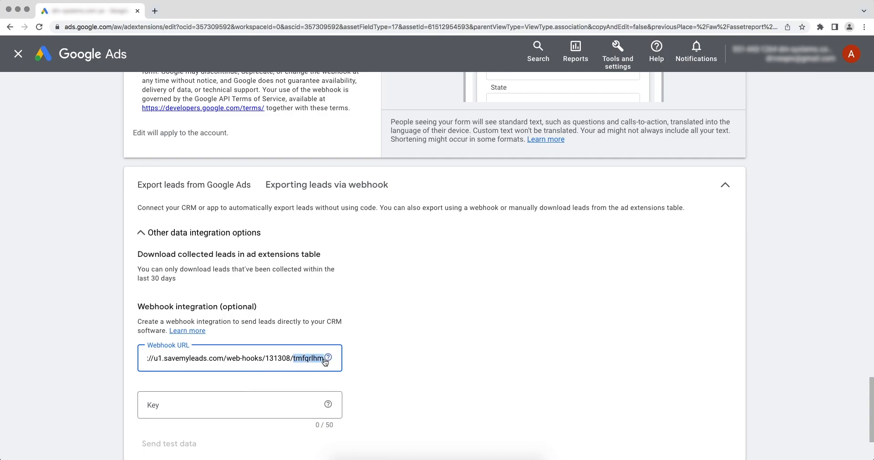
pyautogui.rightClick(313, 361)
pyautogui.click(332, 343)
pyautogui.rightClick(190, 405)
pyautogui.click(205, 398)
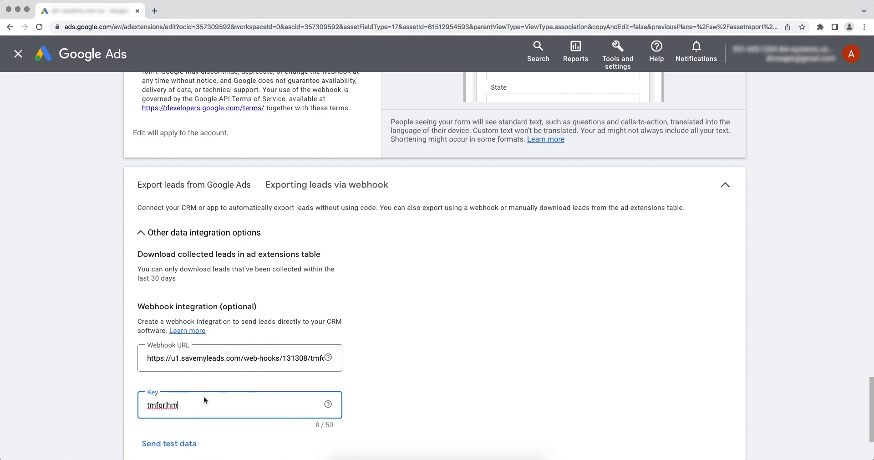
# Step: Send test data to the webhook and save the lead form
pyautogui.click(185, 444)
pyautogui.scroll(-2, 180, 439)
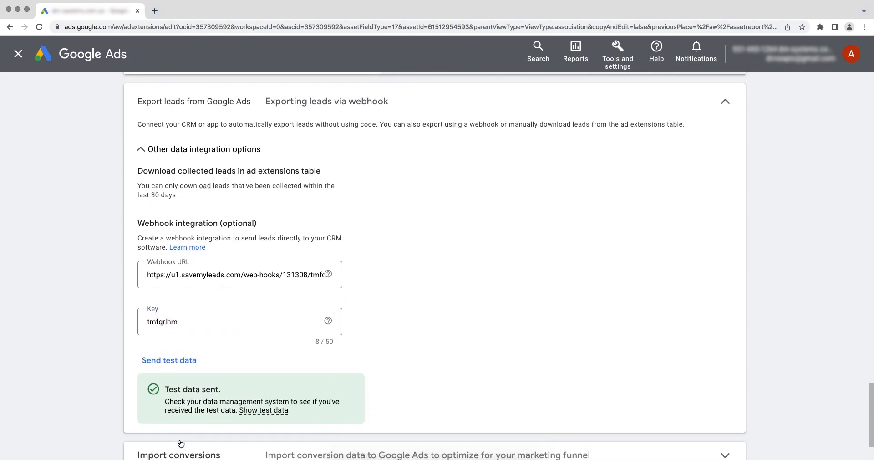
pyautogui.scroll(-1, 181, 443)
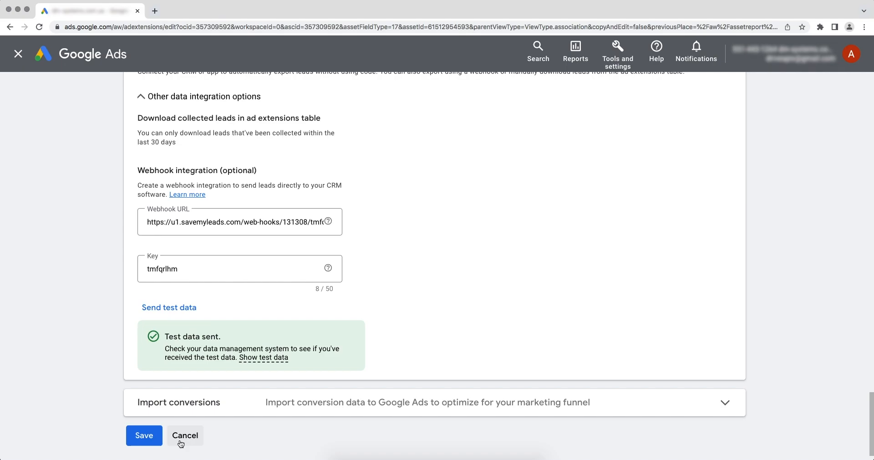
pyautogui.click(144, 435)
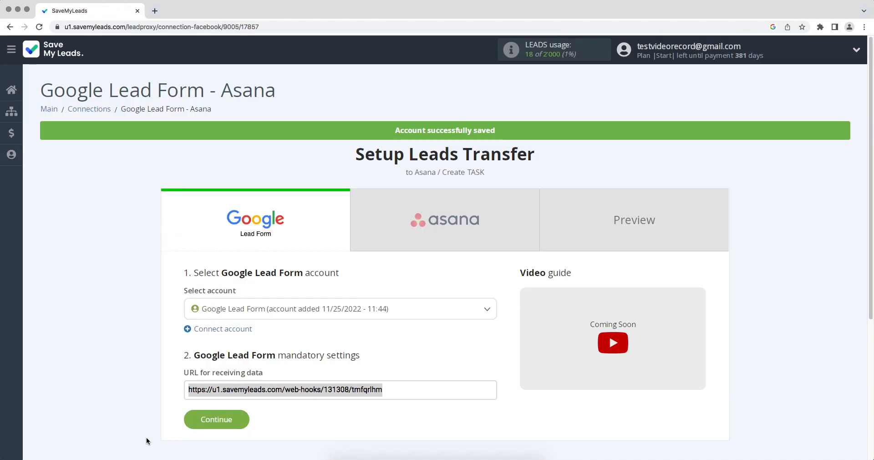
# Step: Move to the Asana step, log in to Asana with the account e-mail and password, and allow SaveMyLeads access
pyautogui.click(204, 419)
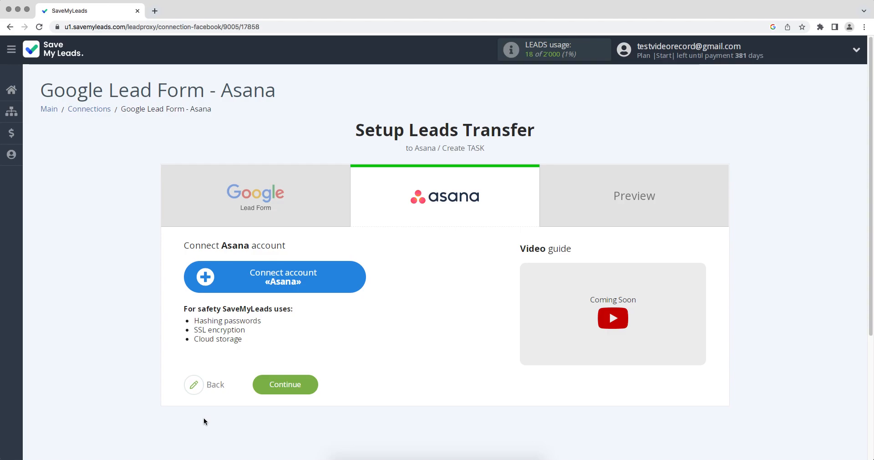
pyautogui.click(205, 278)
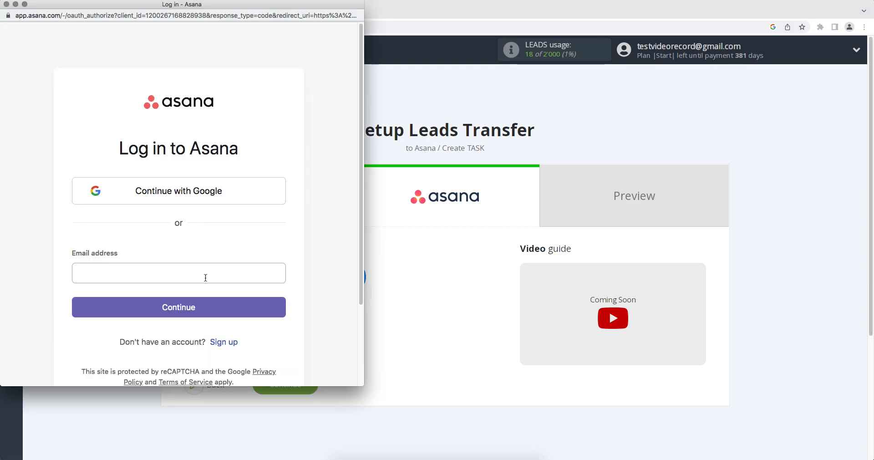
pyautogui.click(101, 272)
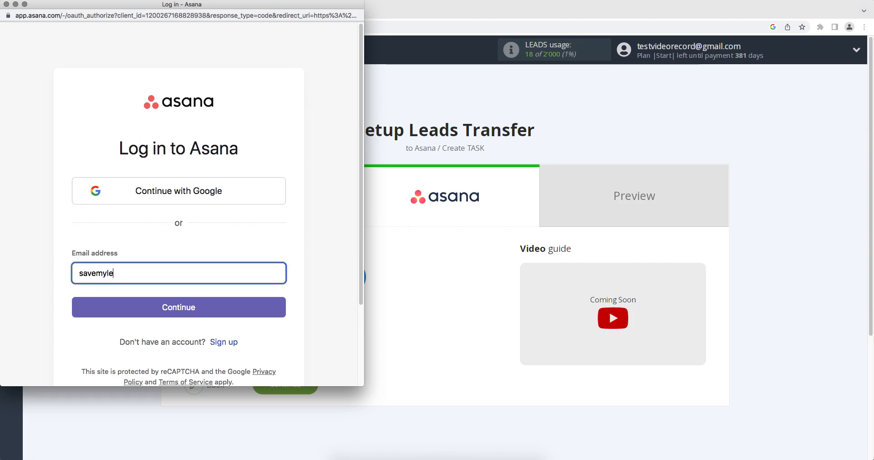
pyautogui.click(118, 310)
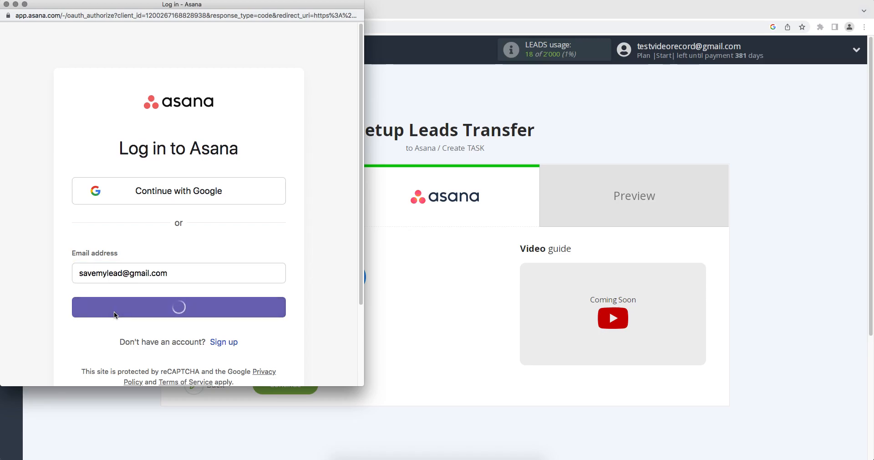
pyautogui.write('••••••••')
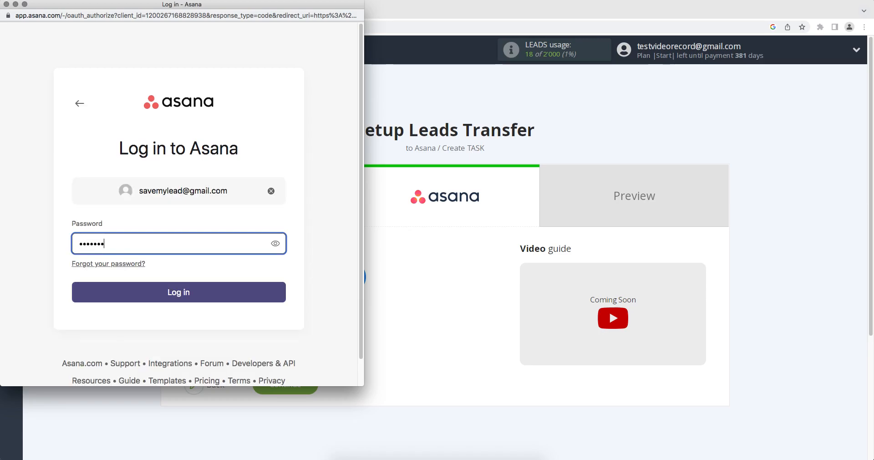
pyautogui.click(136, 291)
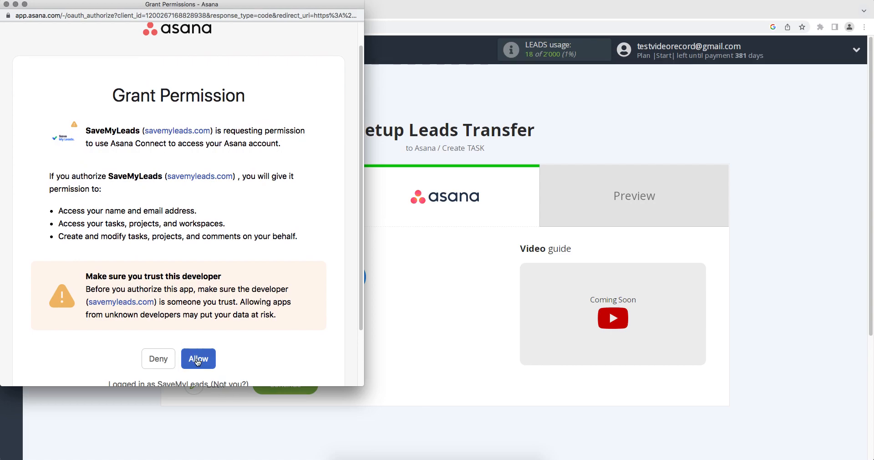
pyautogui.click(197, 359)
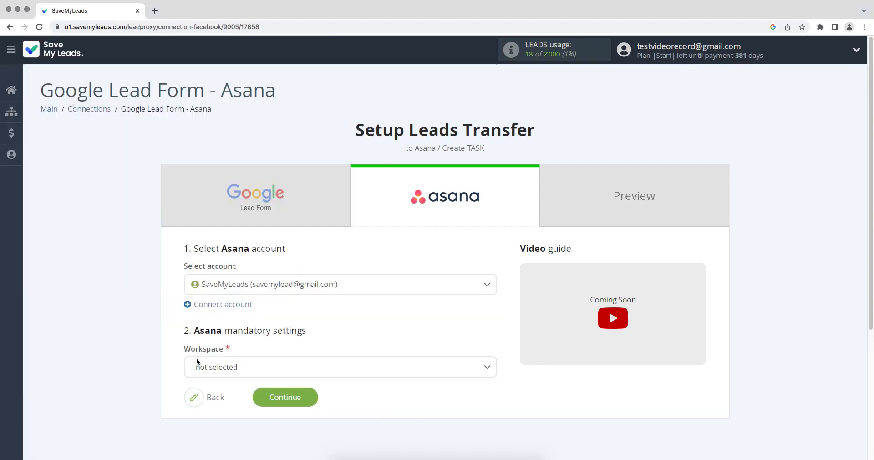
# Step: Select the connected Asana account, then workspace My Workspace, project SaveMyLeads and section To do
pyautogui.click(245, 290)
pyautogui.click(247, 330)
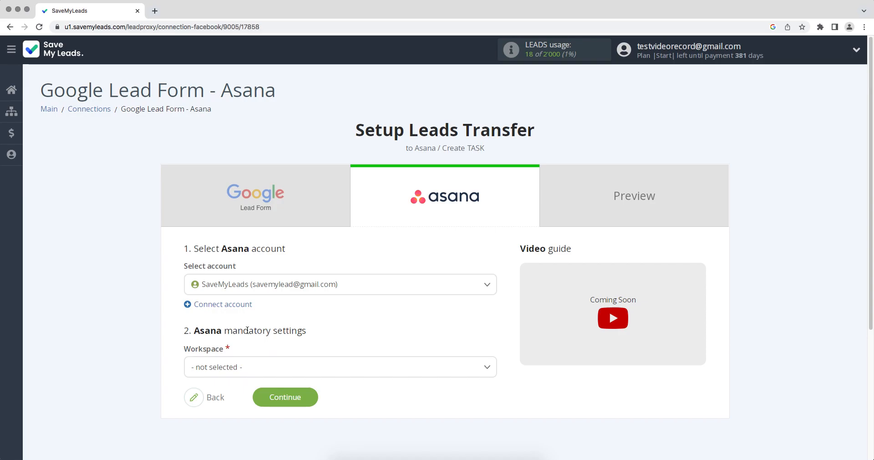
pyautogui.click(240, 363)
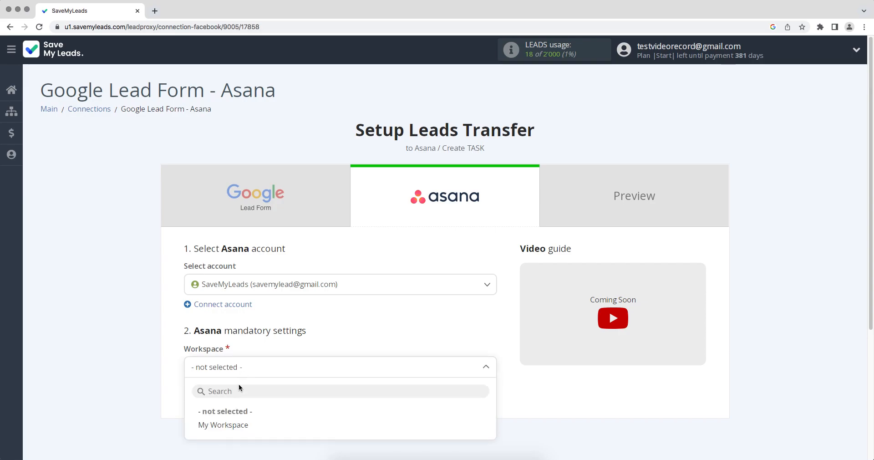
pyautogui.click(239, 422)
pyautogui.click(227, 410)
pyautogui.scroll(-1, 228, 410)
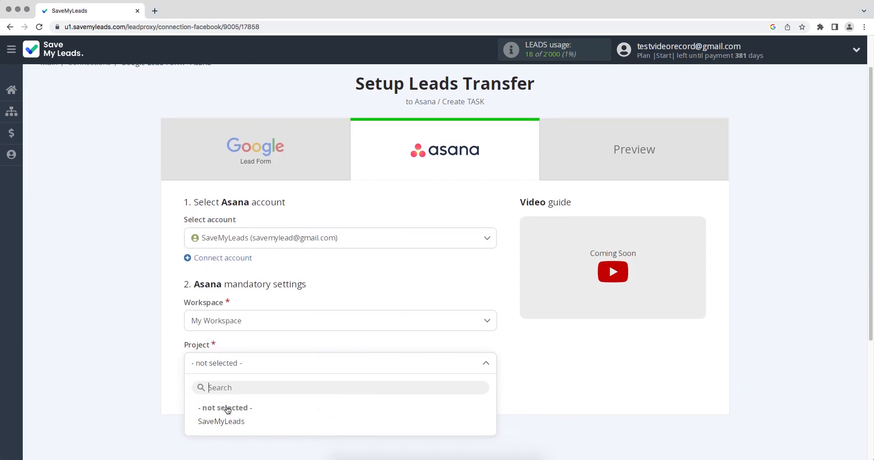
pyautogui.click(225, 420)
pyautogui.click(237, 408)
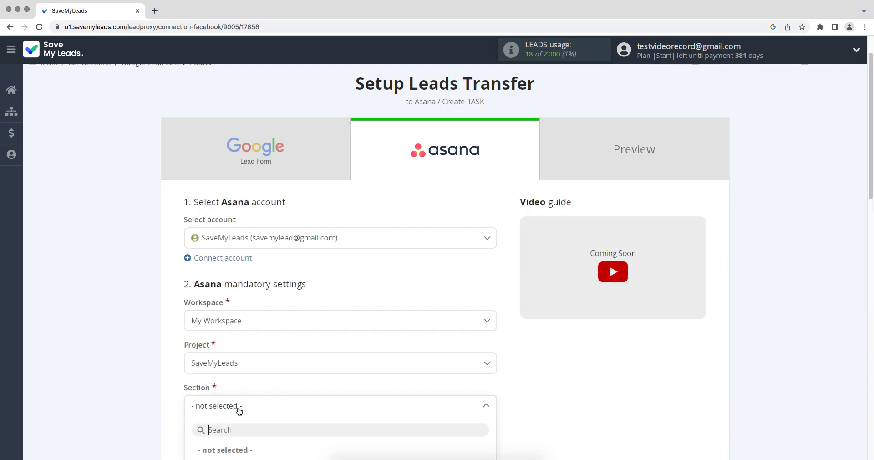
pyautogui.scroll(-1, 237, 410)
pyautogui.click(201, 411)
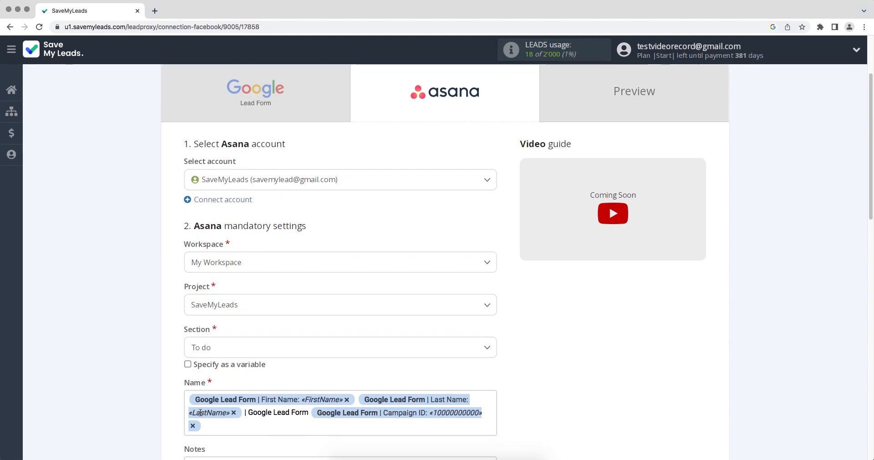
# Step: Leave the pre-filled task Name and Notes unchanged and continue to the Preview step
pyautogui.scroll(-7, 200, 412)
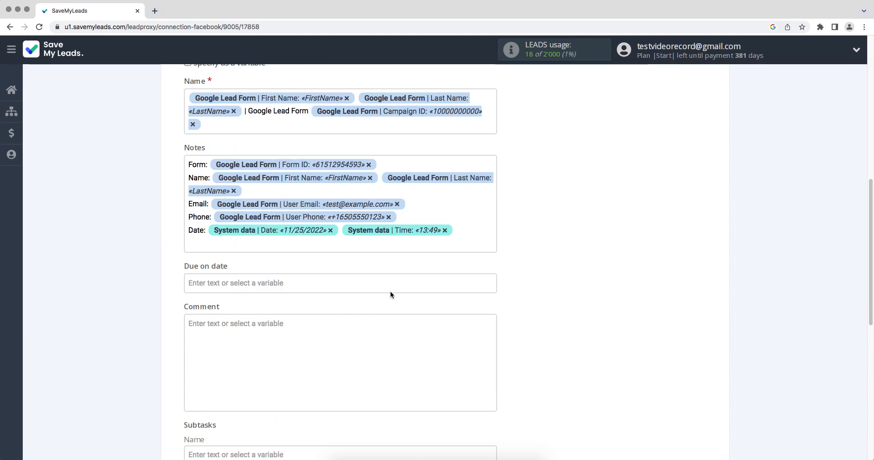
pyautogui.click(464, 231)
pyautogui.moveTo(495, 274); pyautogui.dragTo(499, 324)
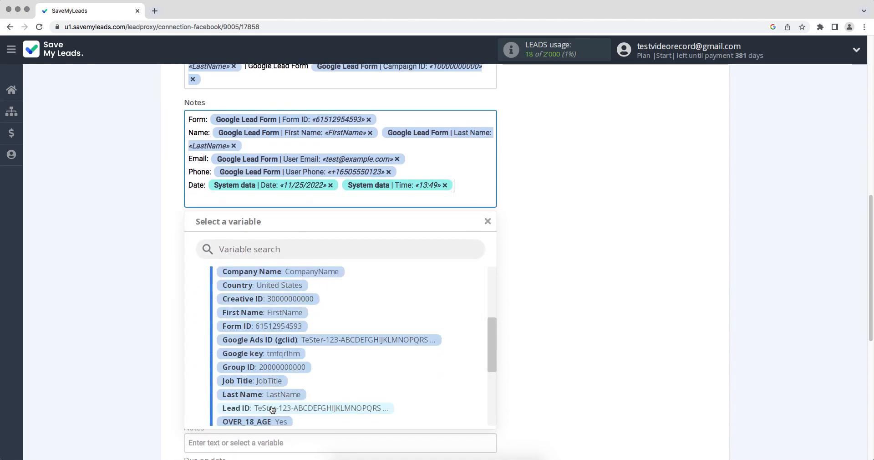
pyautogui.click(620, 377)
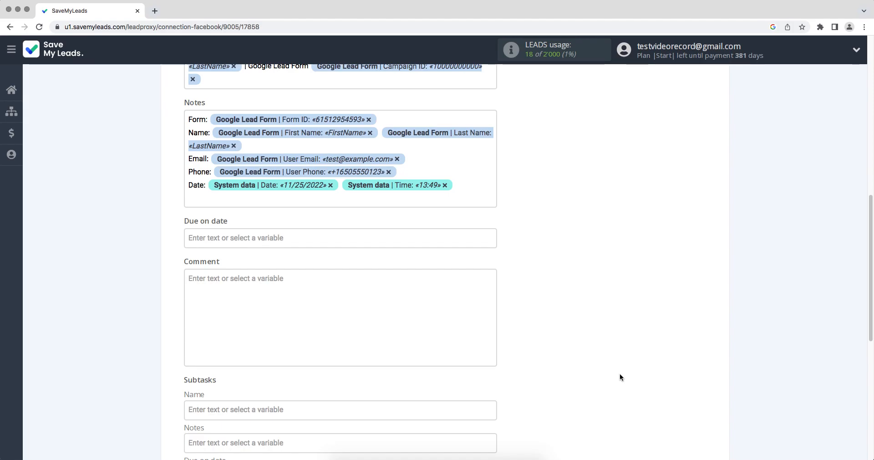
pyautogui.scroll(-3, 619, 377)
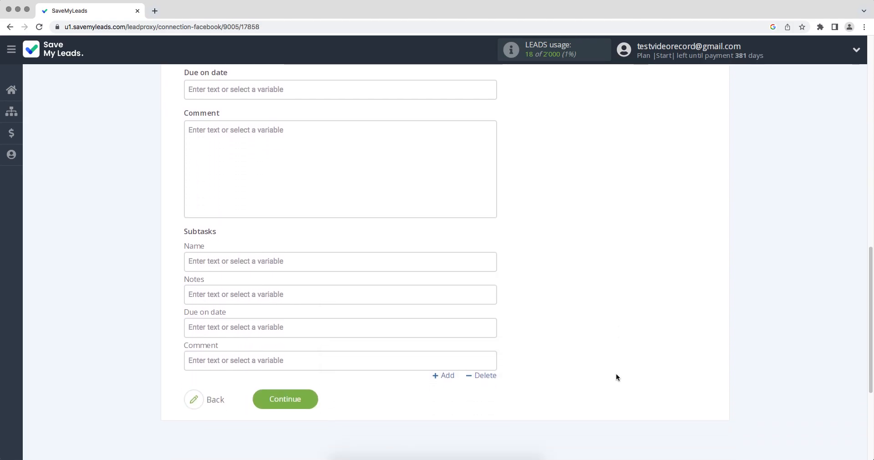
pyautogui.click(261, 400)
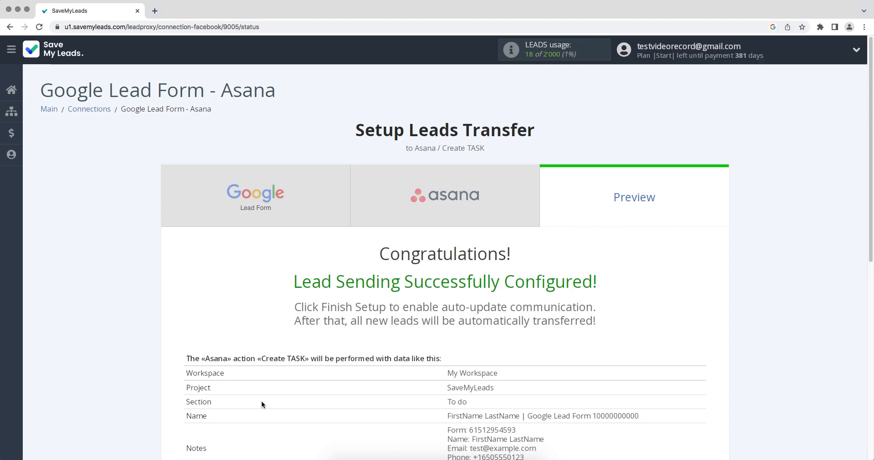
# Step: Send a test task to Asana, check its details there, and finish setup
pyautogui.scroll(-5, 262, 400)
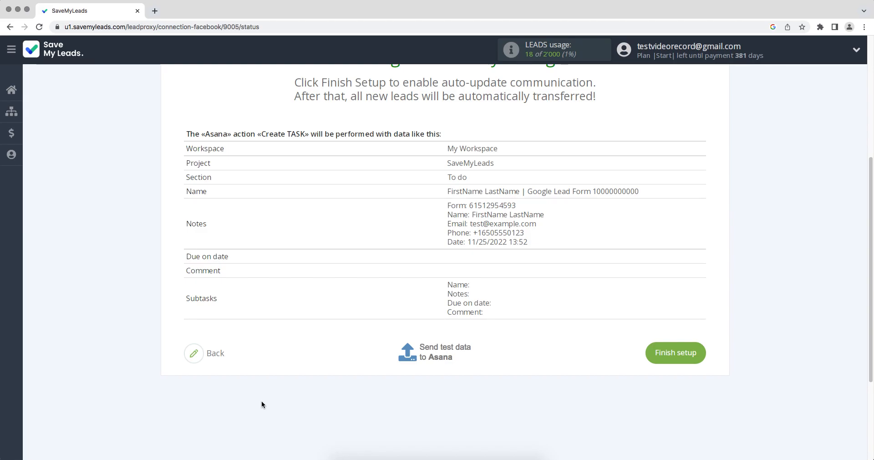
pyautogui.click(428, 352)
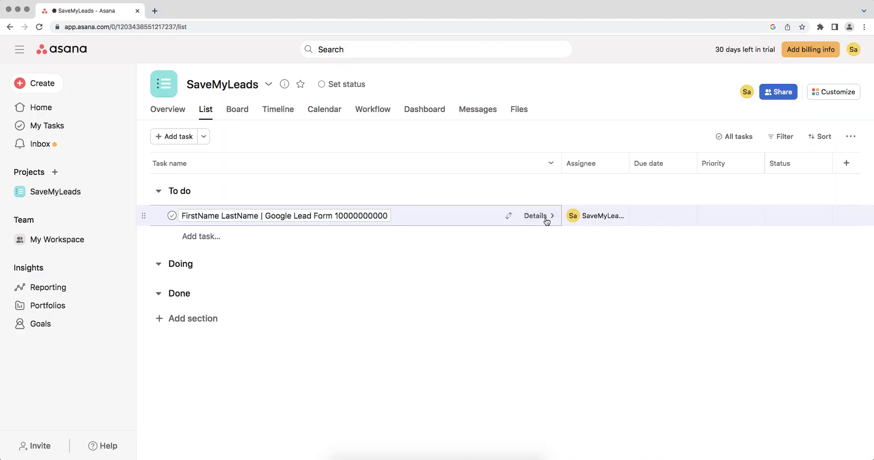
pyautogui.click(545, 219)
pyautogui.scroll(-2, 545, 221)
pyautogui.scroll(-2, 546, 221)
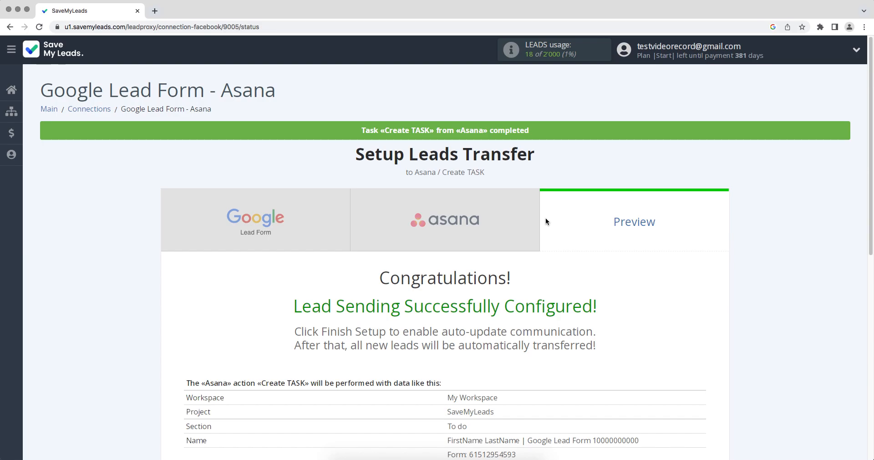
pyautogui.scroll(-7, 545, 217)
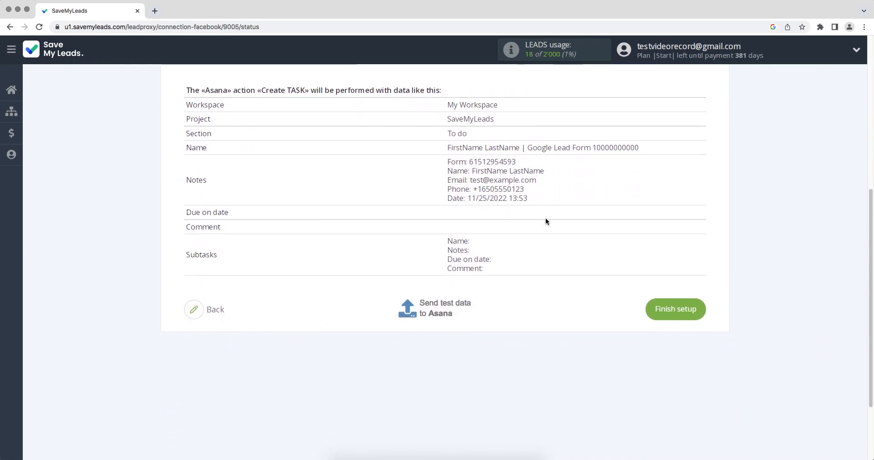
pyautogui.click(659, 300)
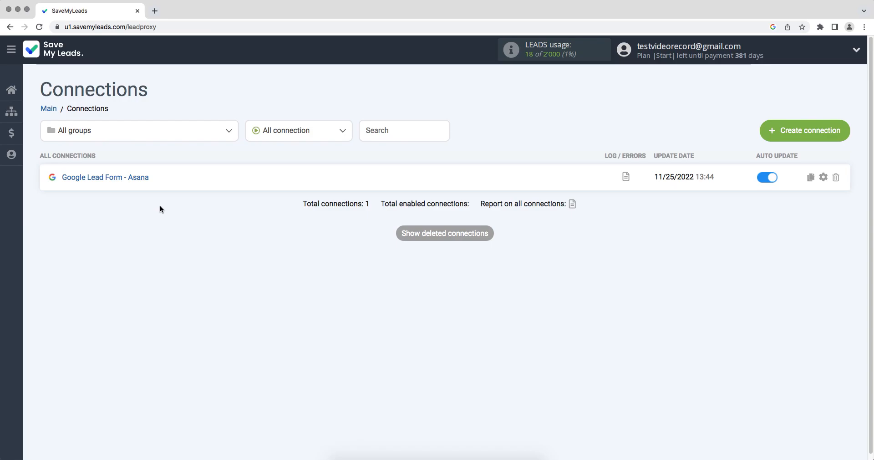
# Step: Append 11/25/2022 to the connection name in its settings, making it 'Google Lead Form - Asana 11/25/2022'
pyautogui.click(822, 178)
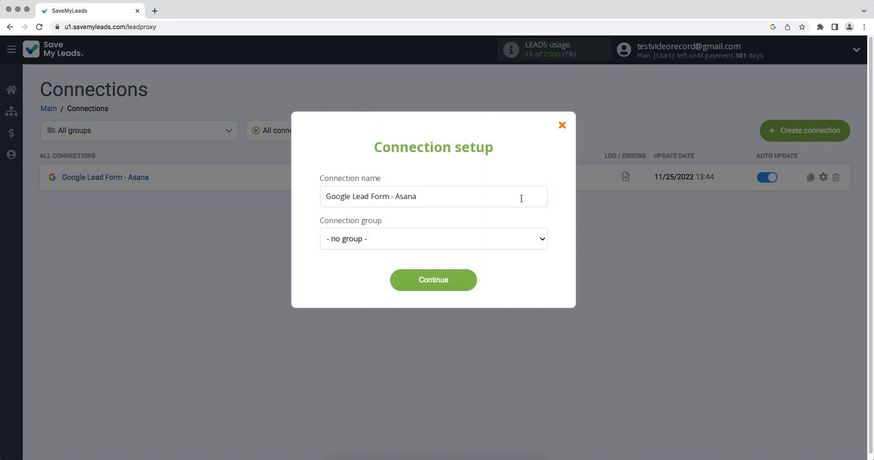
pyautogui.write('11/25/2022')
pyautogui.click(465, 280)
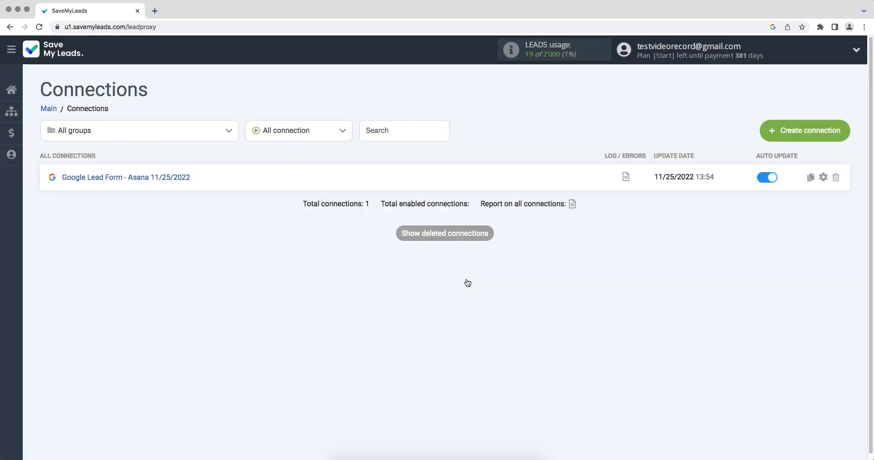